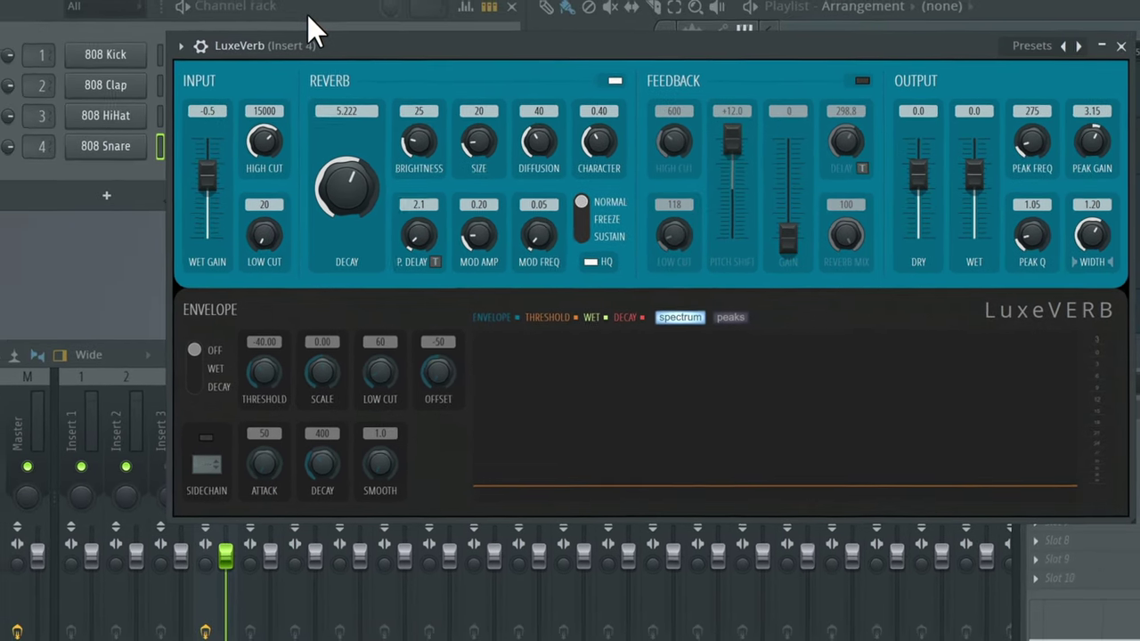
# Search the browser for "808 snare", preview the 808 Snare sample, and load it onto channel 4 of the Channel rack
pyautogui.click(339, 24)
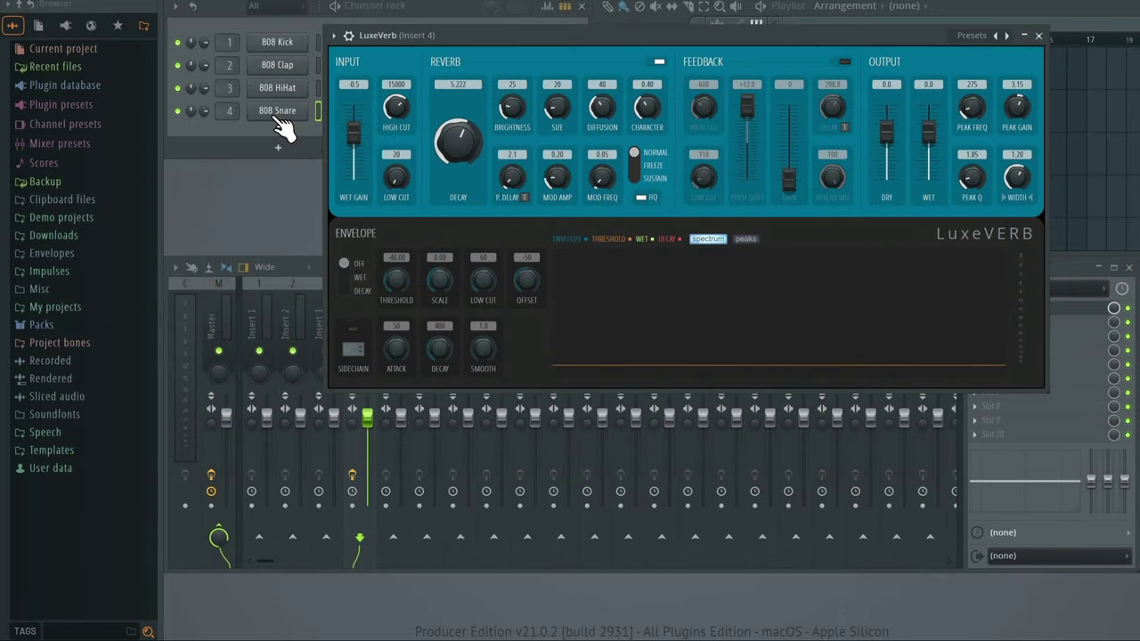
pyautogui.click(64, 633)
pyautogui.write('808 s')
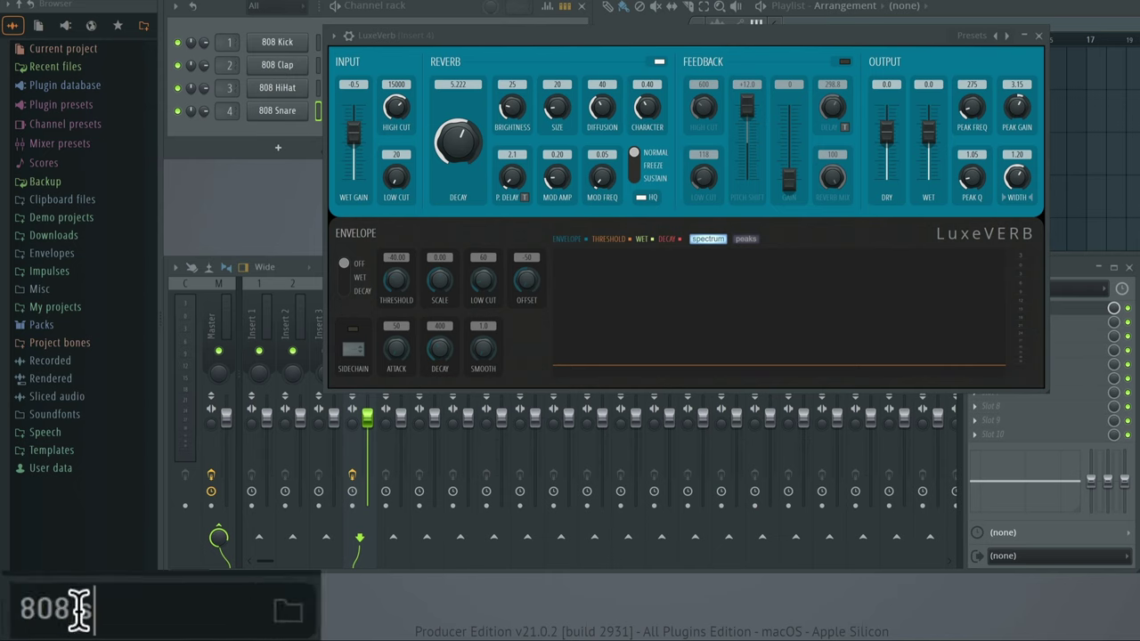
pyautogui.write('nare')
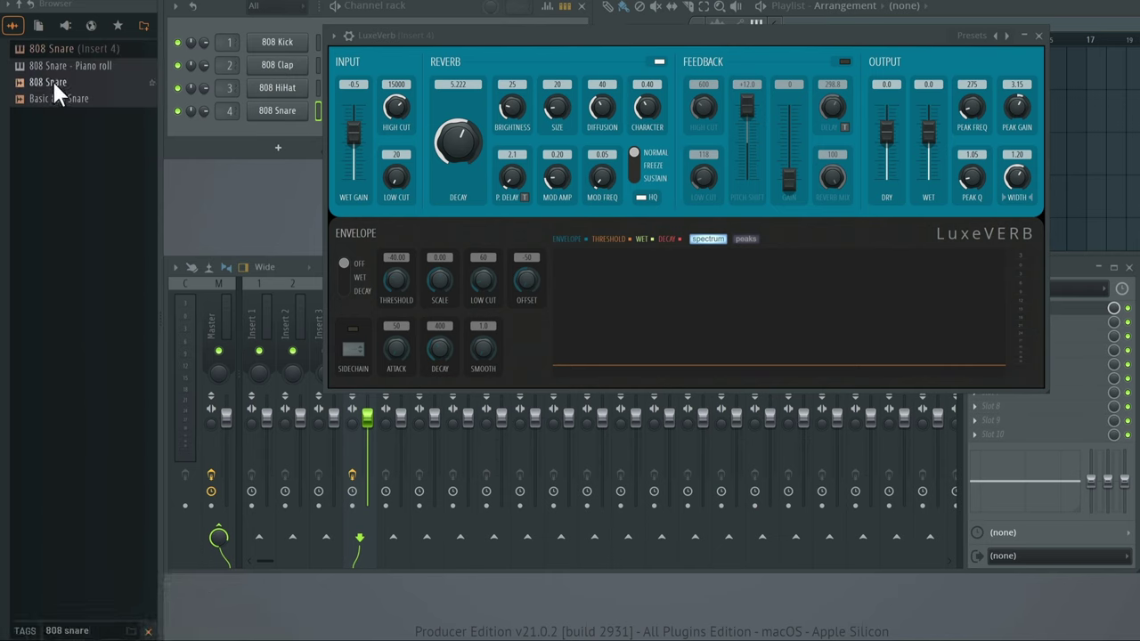
pyautogui.click(54, 83)
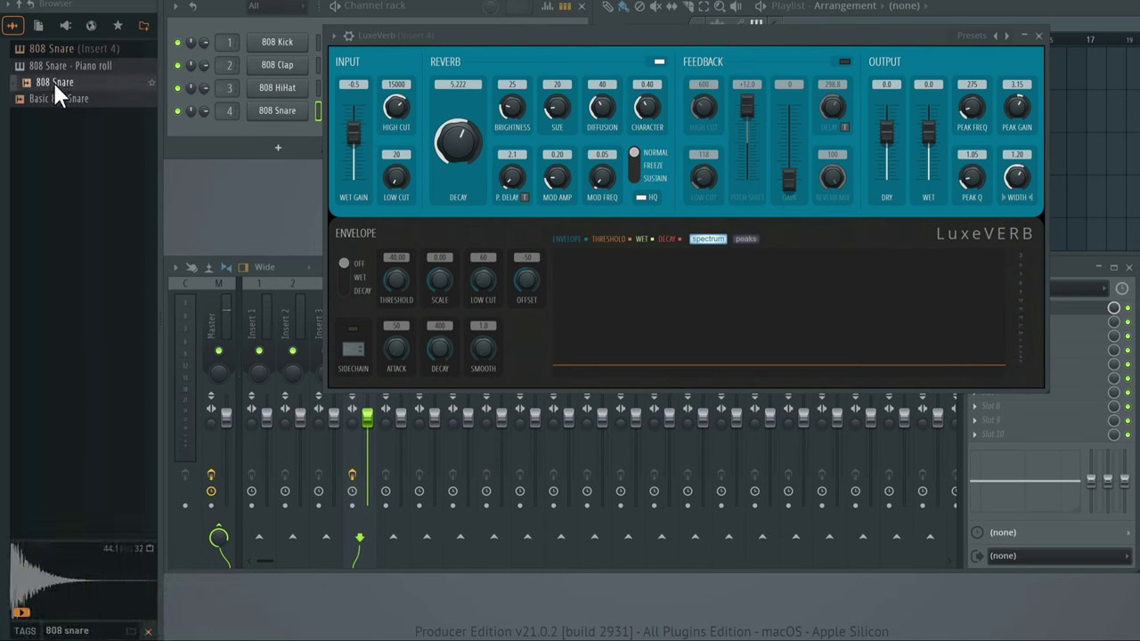
pyautogui.moveTo(55, 93); pyautogui.dragTo(292, 121)
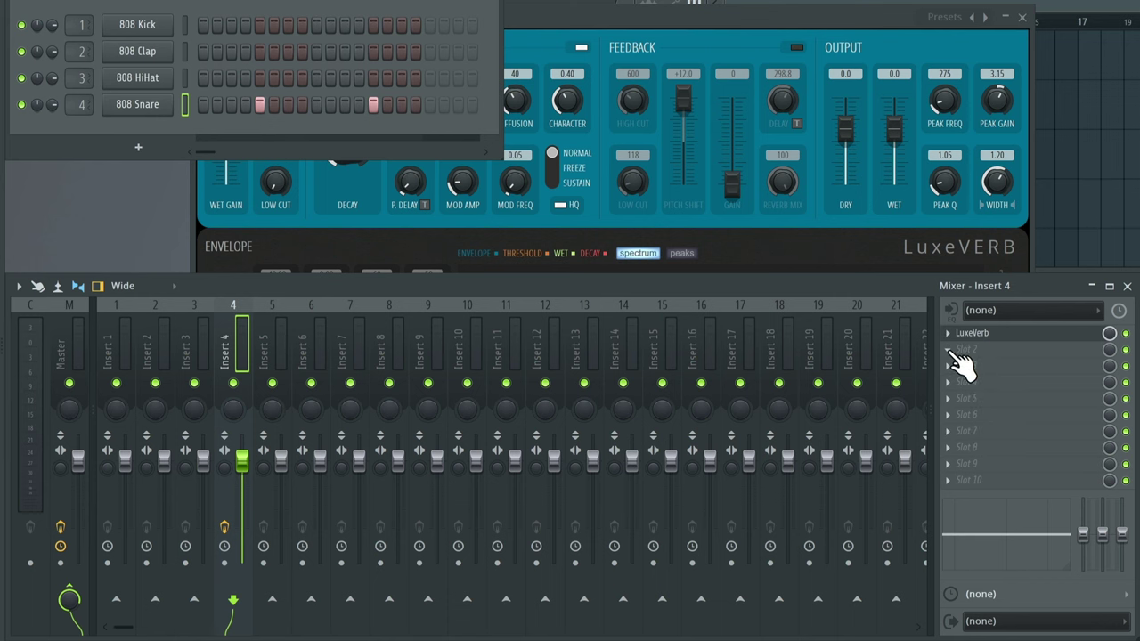
pyautogui.click(953, 354)
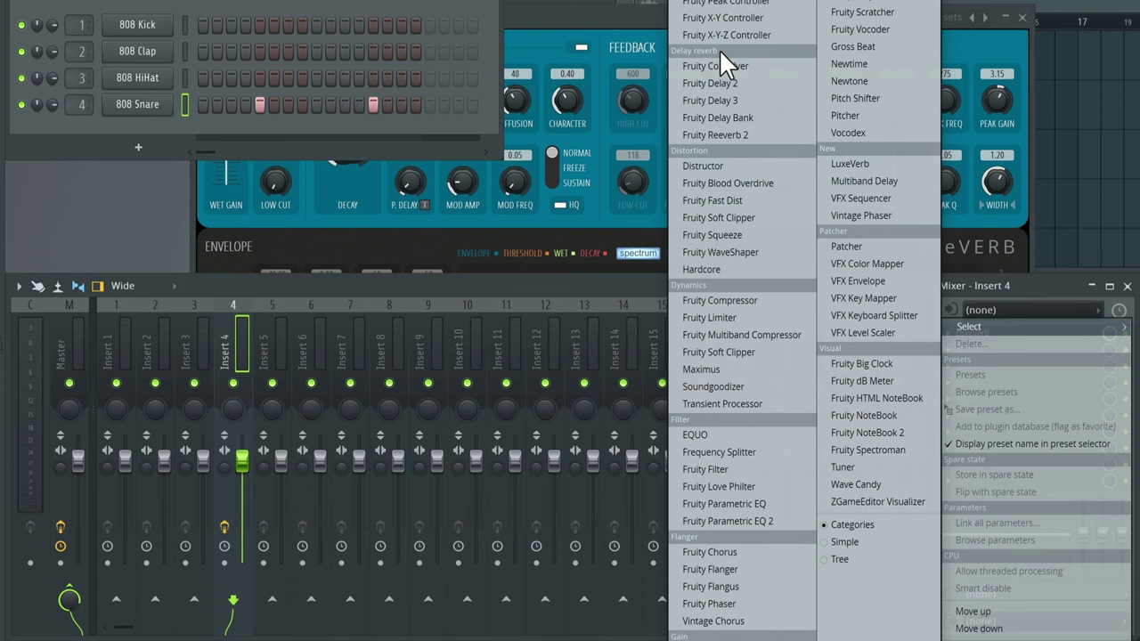
pyautogui.click(520, 167)
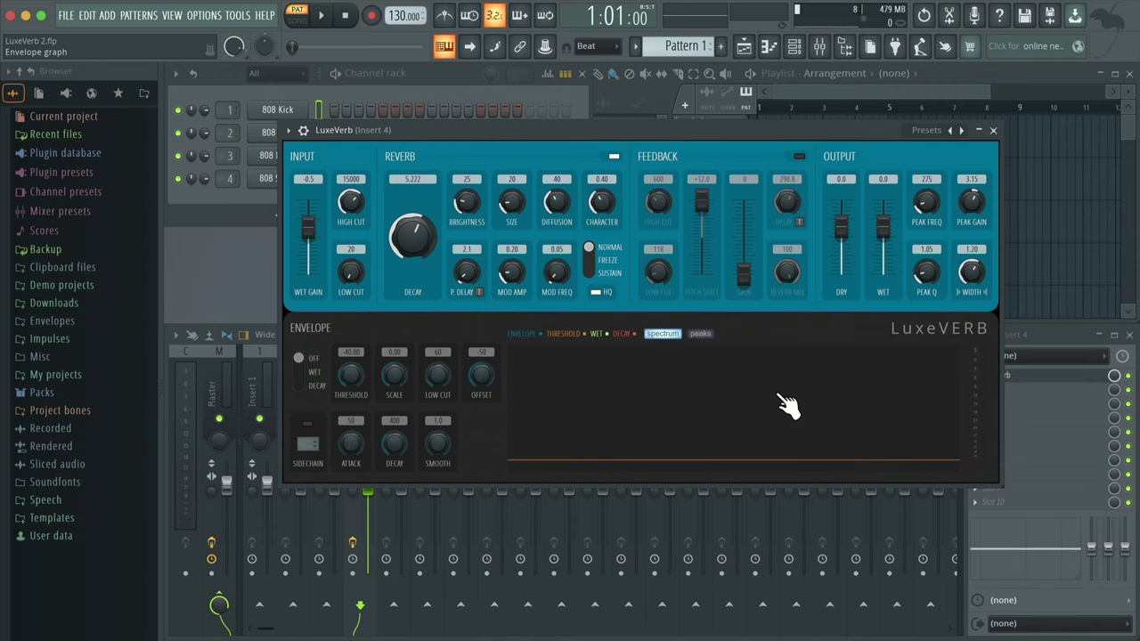
# Load the Default preset in LuxeVerb and replace it with the Bright Hall preset
pyautogui.click(927, 131)
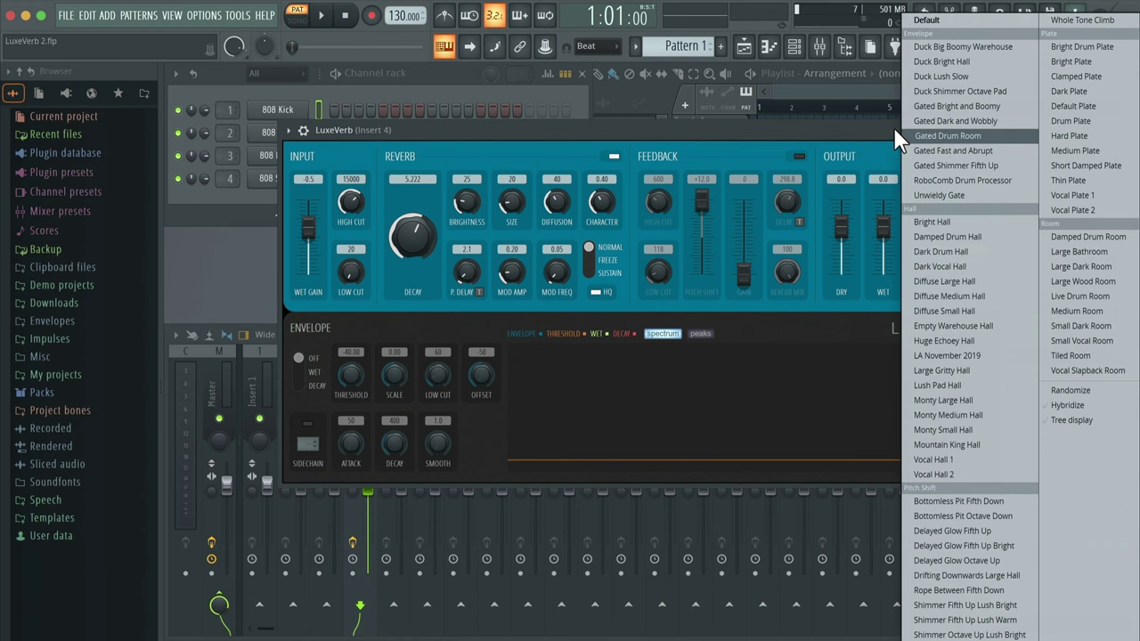
pyautogui.click(894, 127)
pyautogui.click(950, 131)
pyautogui.click(949, 131)
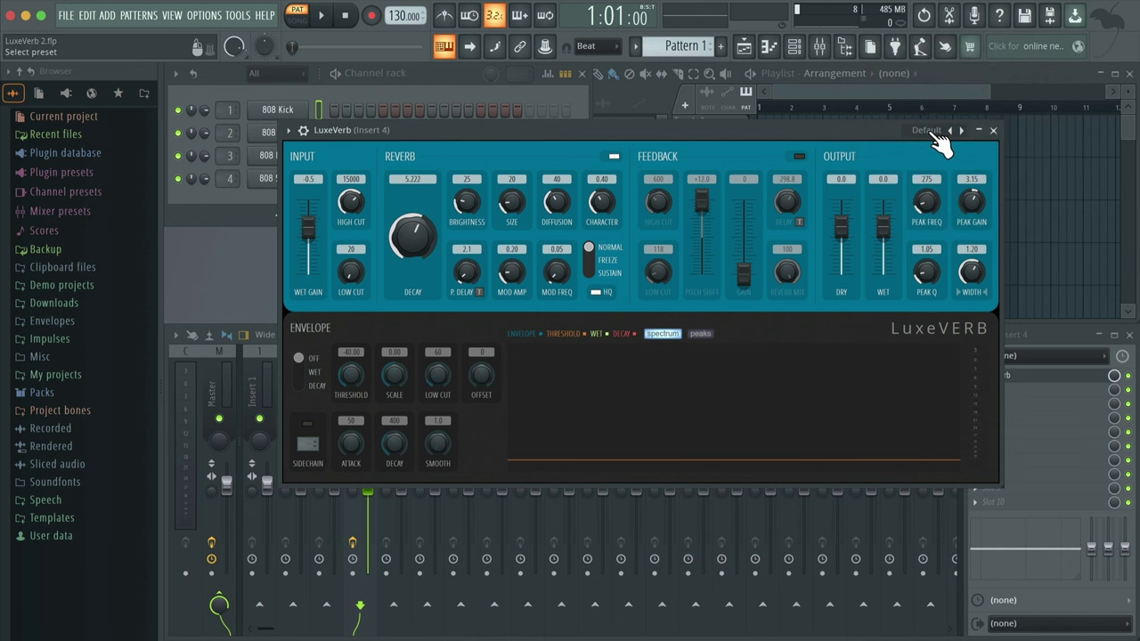
pyautogui.click(927, 132)
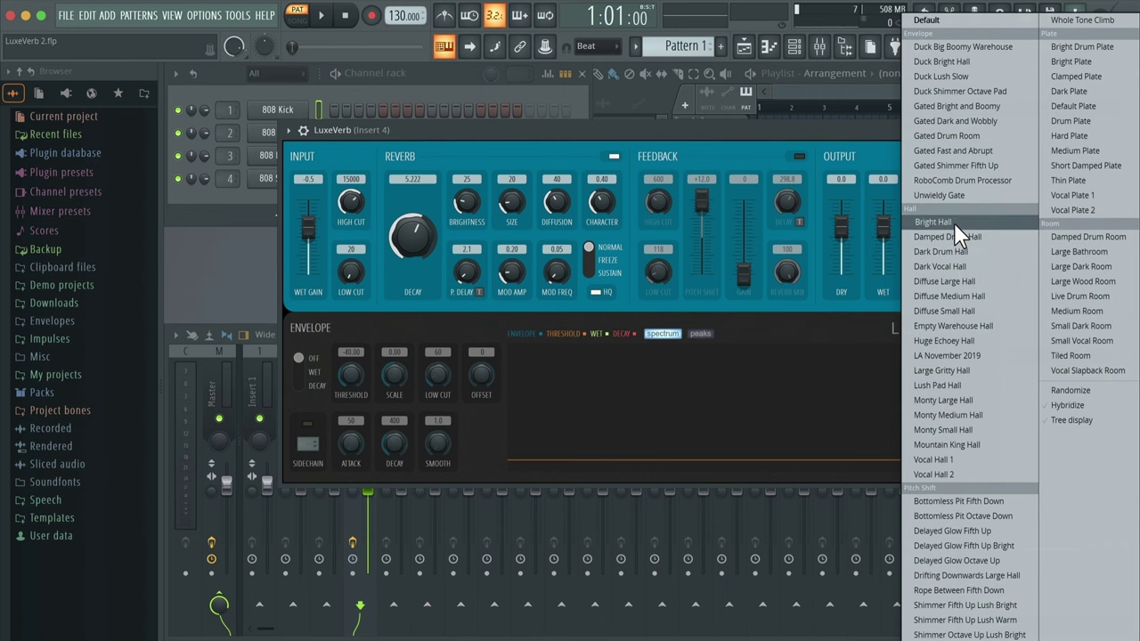
pyautogui.click(954, 222)
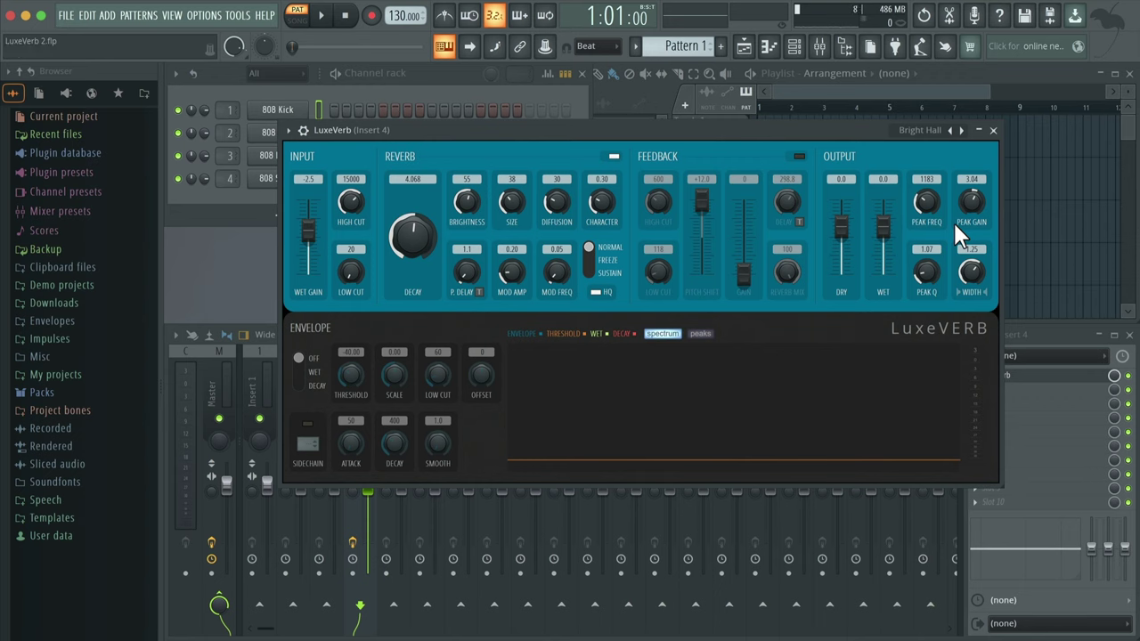
# Set the project tempo to 80 BPM and play the pattern to hear the reverb
pyautogui.rightClick(404, 15)
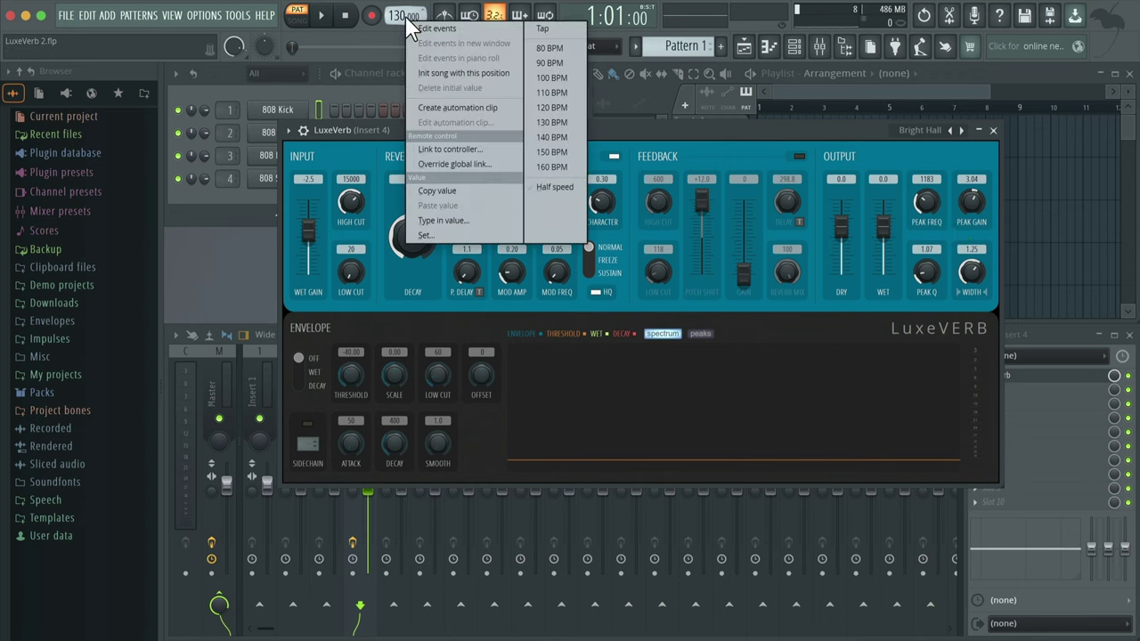
pyautogui.click(547, 48)
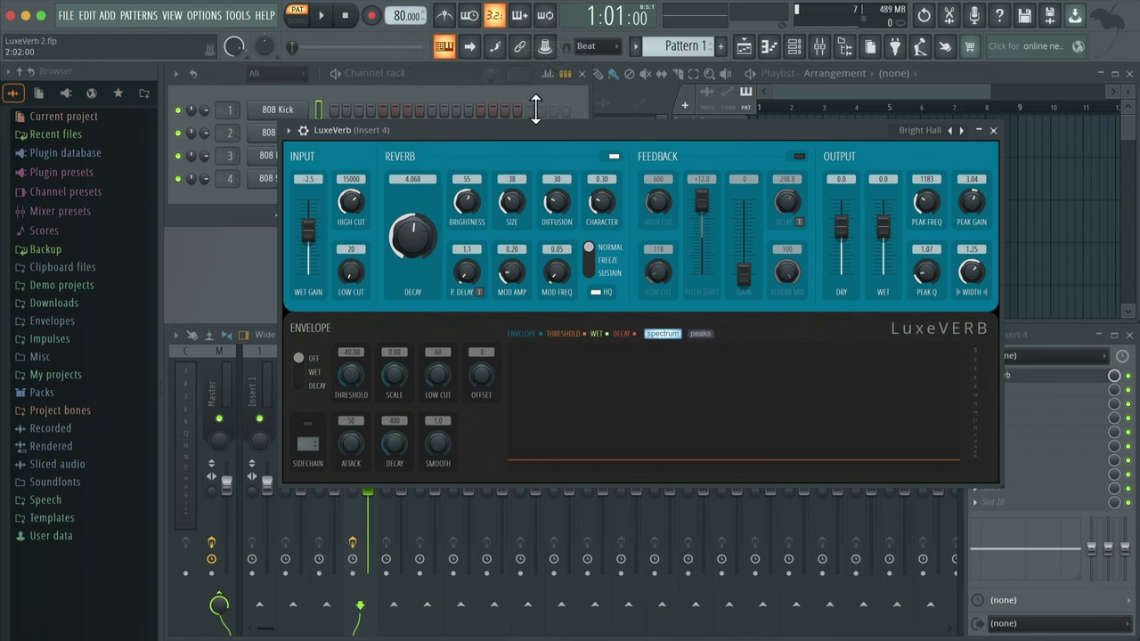
pyautogui.press('space')
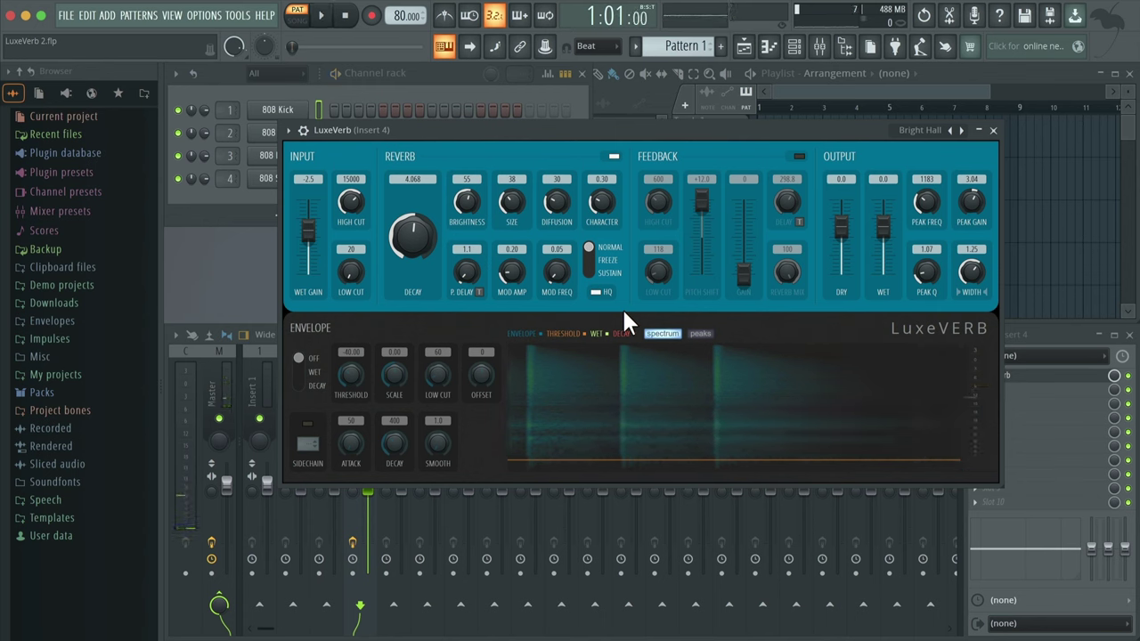
# Load the Huge Echoey Hall preset in LuxeVerb and audition it on the pattern
pyautogui.click(931, 126)
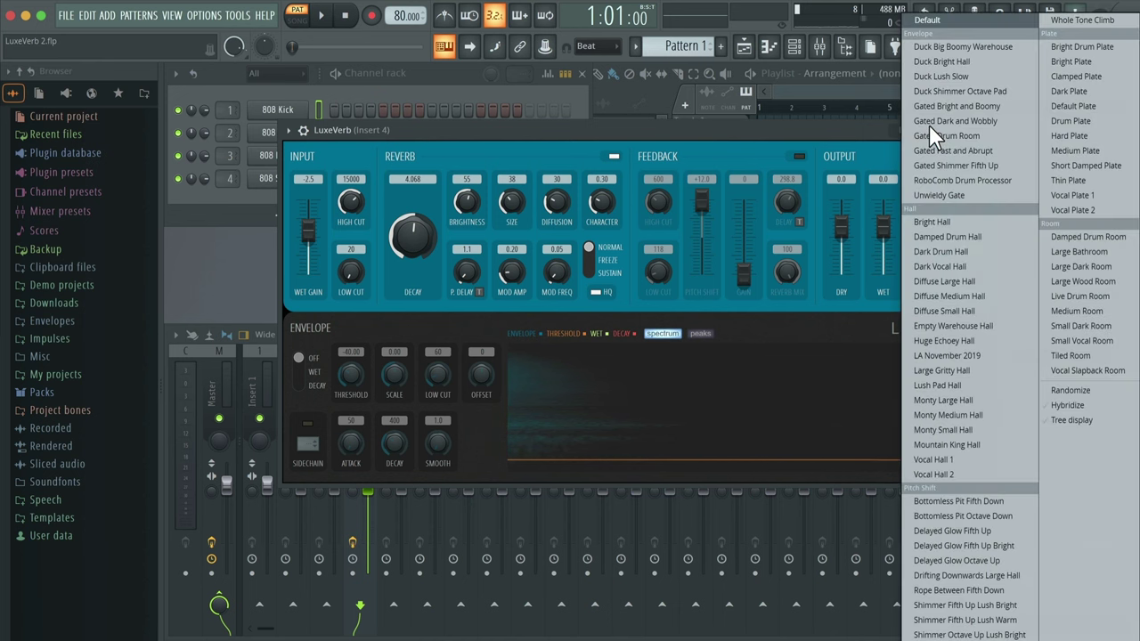
pyautogui.click(966, 340)
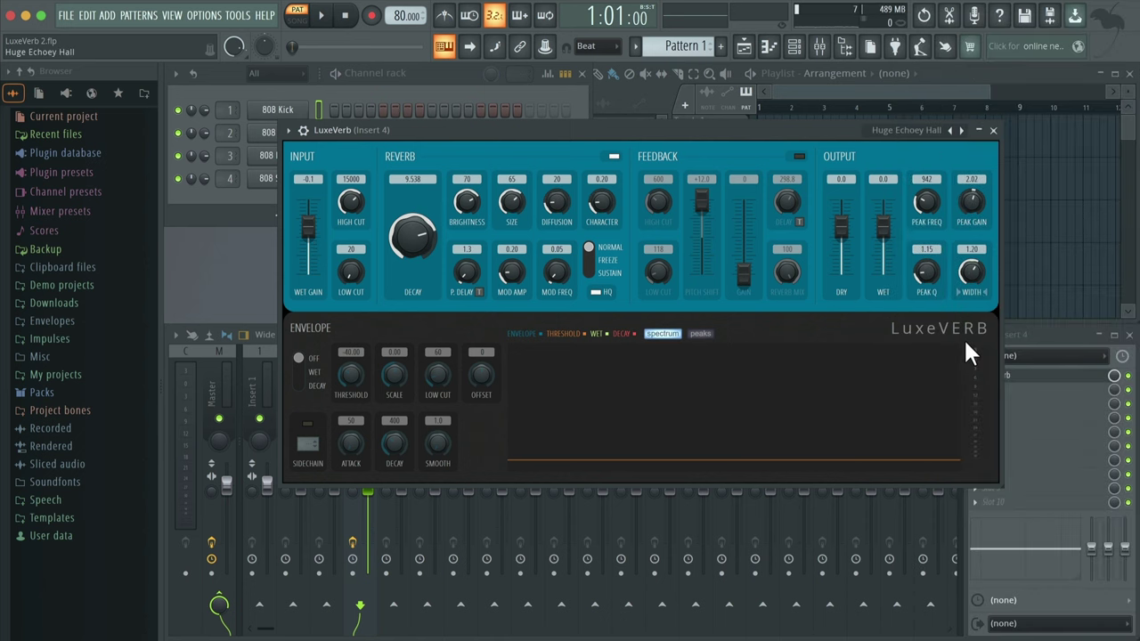
pyautogui.press('space')
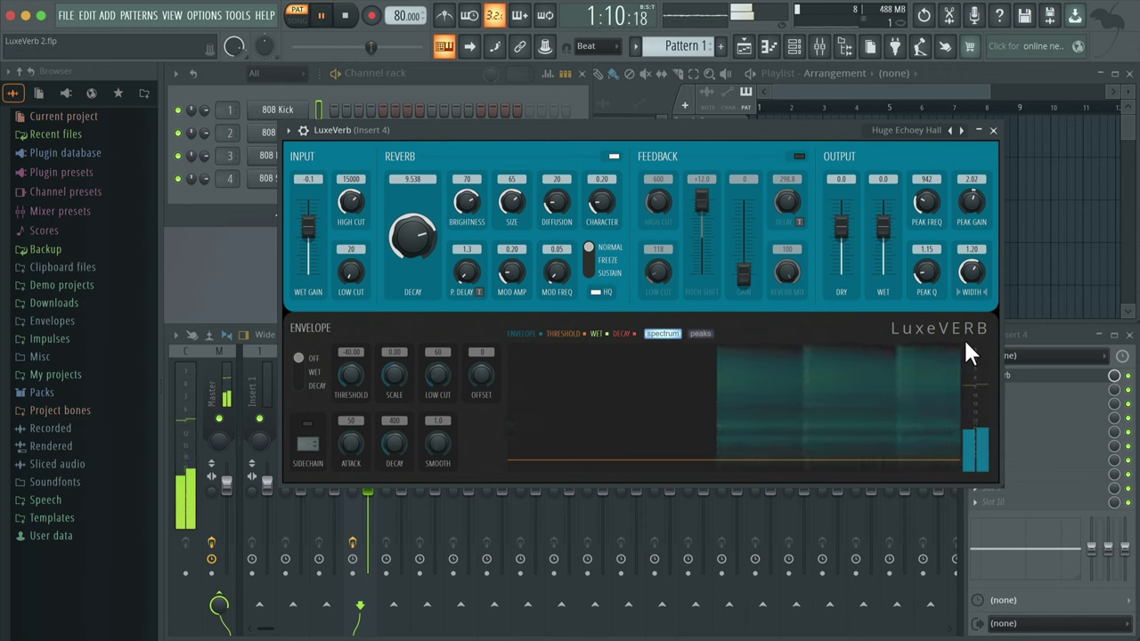
pyautogui.press('space')
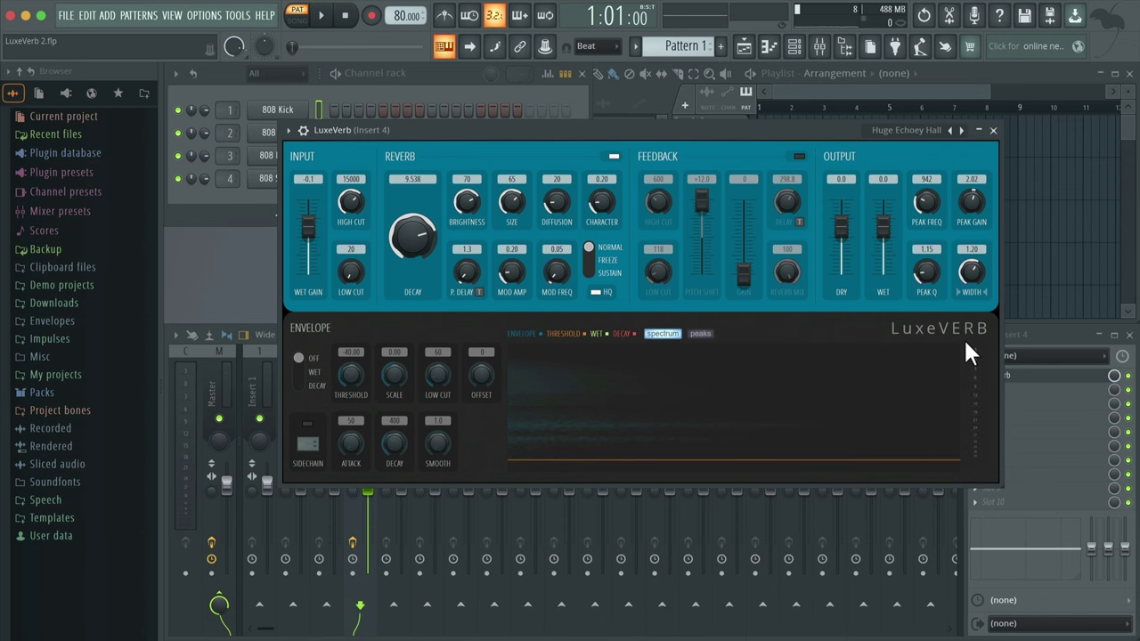
# Load the Live Drum Room preset from the room category and audition it on the pattern
pyautogui.click(910, 129)
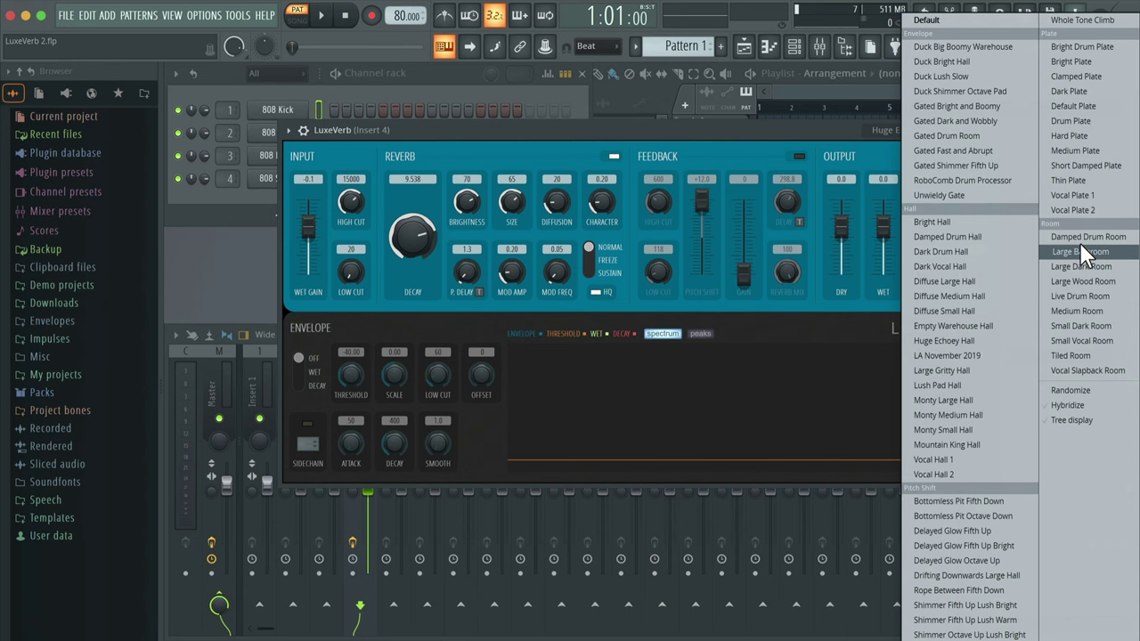
pyautogui.click(1083, 295)
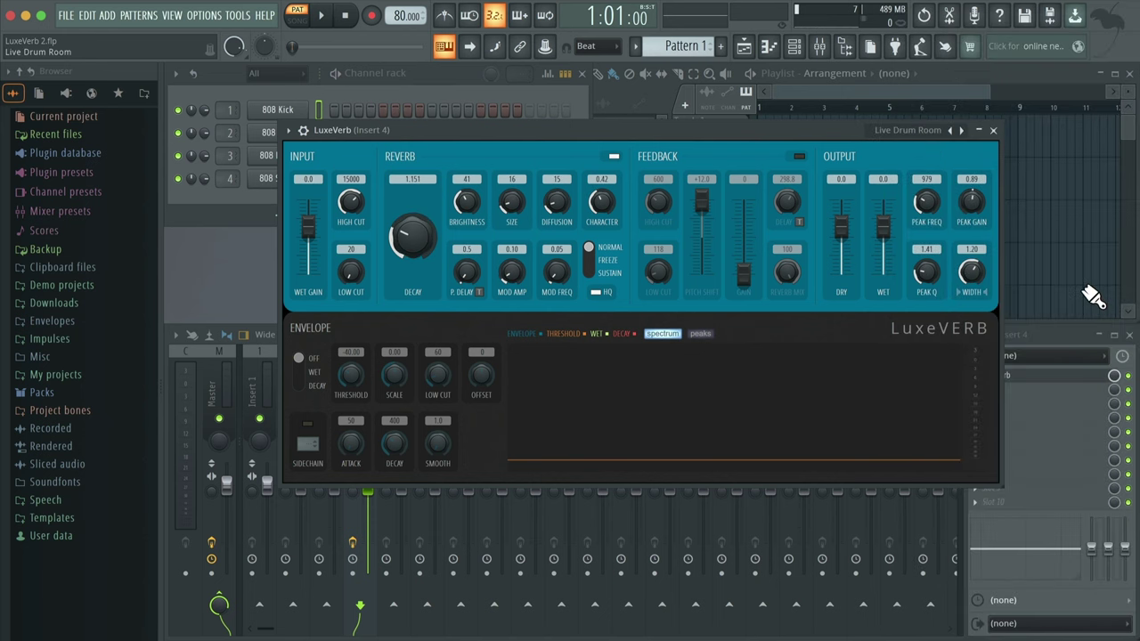
pyautogui.press('space')
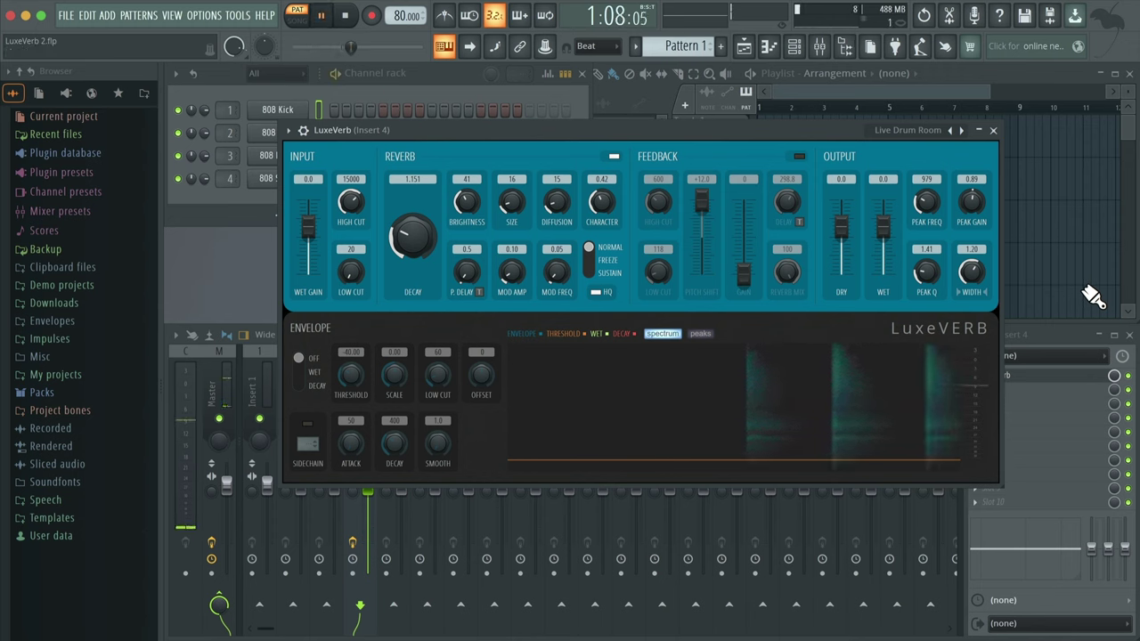
pyautogui.press('space')
# Switch LuxeVerb to the Large Wood Room preset and play the pattern through it
pyautogui.click(921, 130)
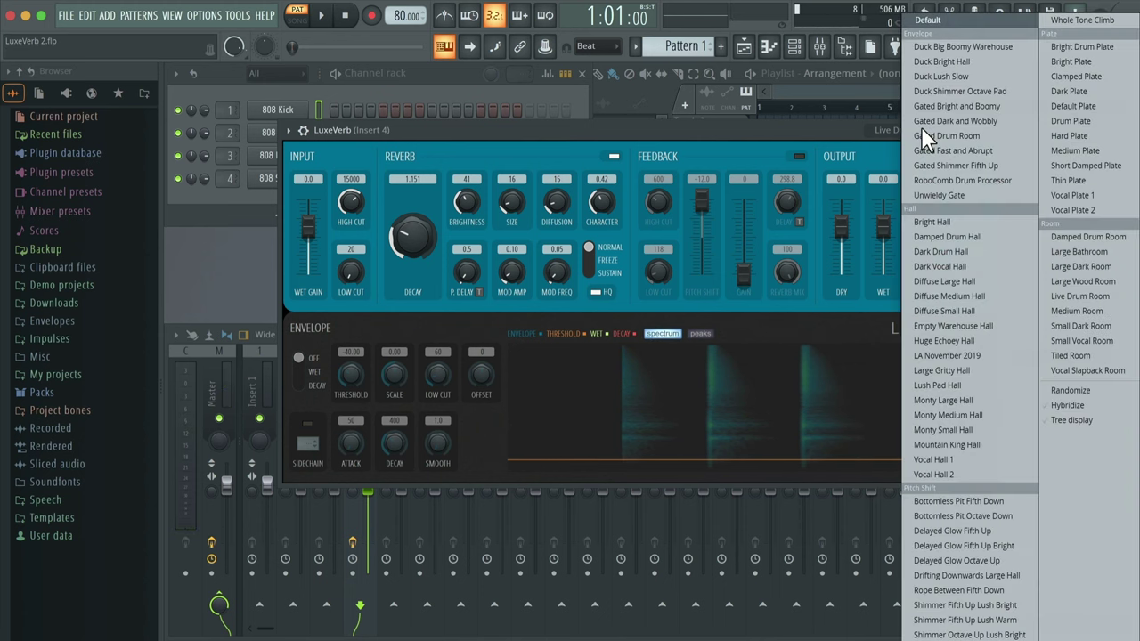
pyautogui.click(1091, 282)
pyautogui.press('space')
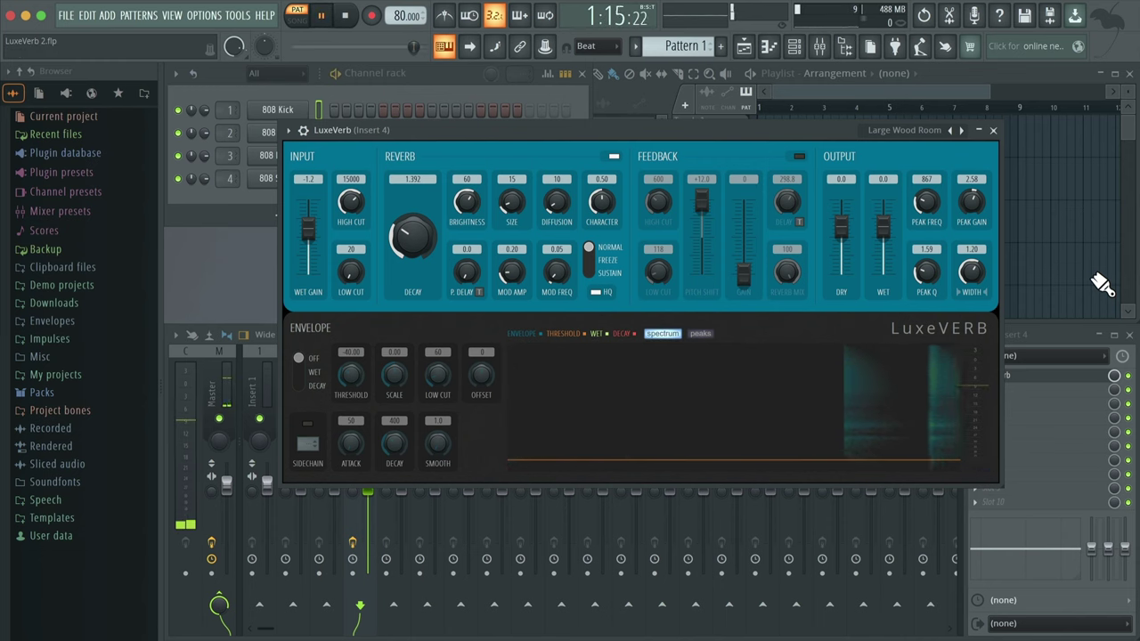
pyautogui.press('space')
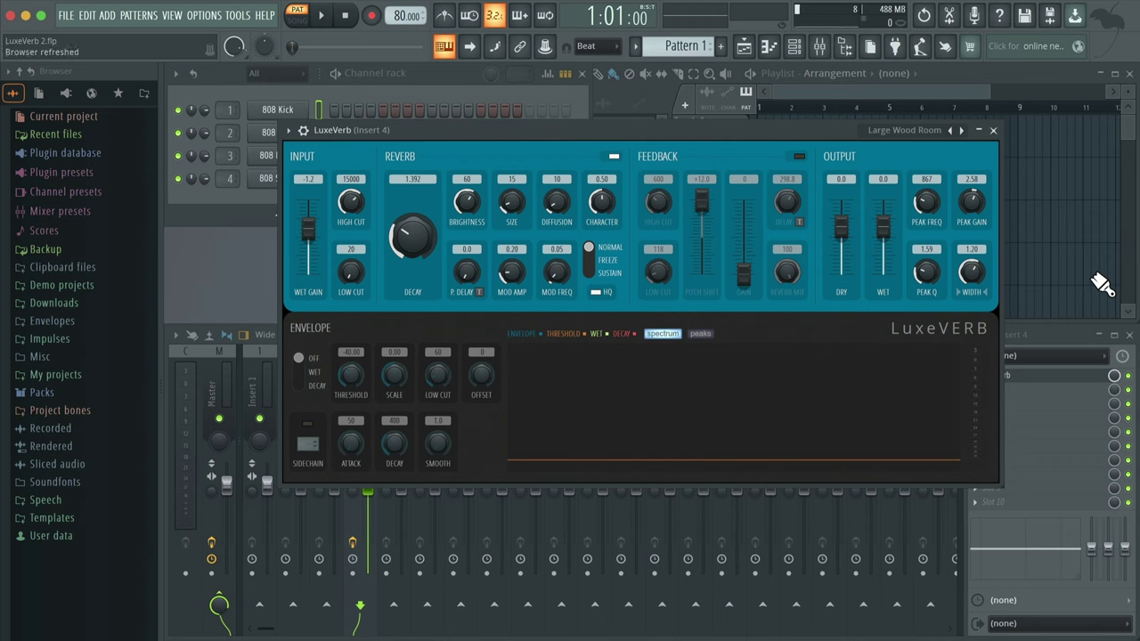
# Load the Bright Drum Plate preset from the plate category and audition it on the pattern
pyautogui.click(912, 130)
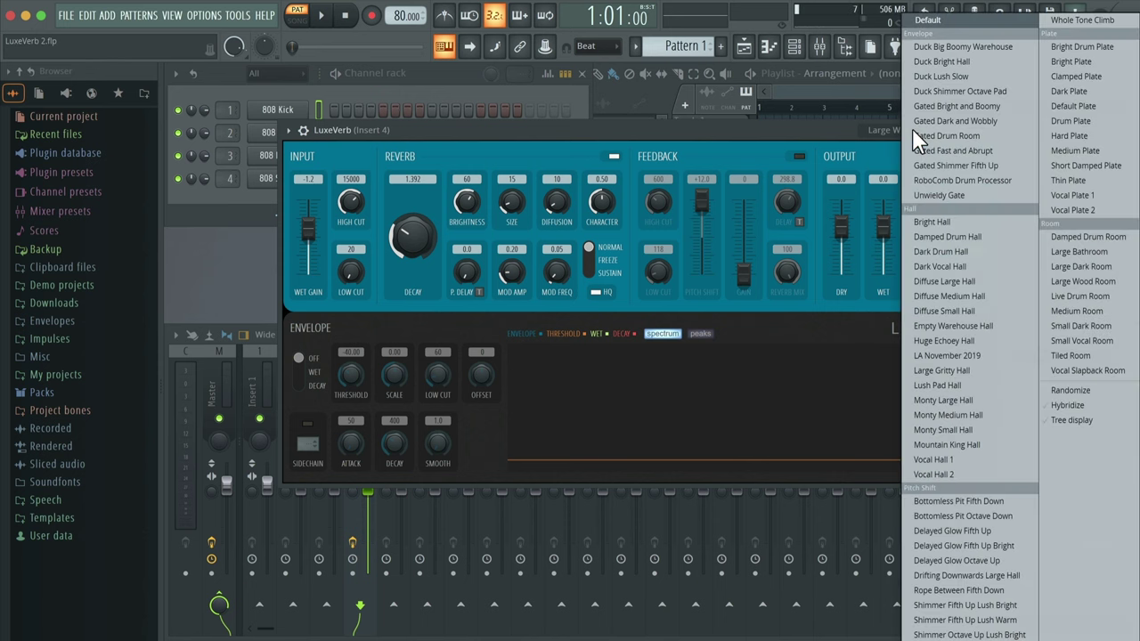
pyautogui.click(1096, 47)
pyautogui.press('space')
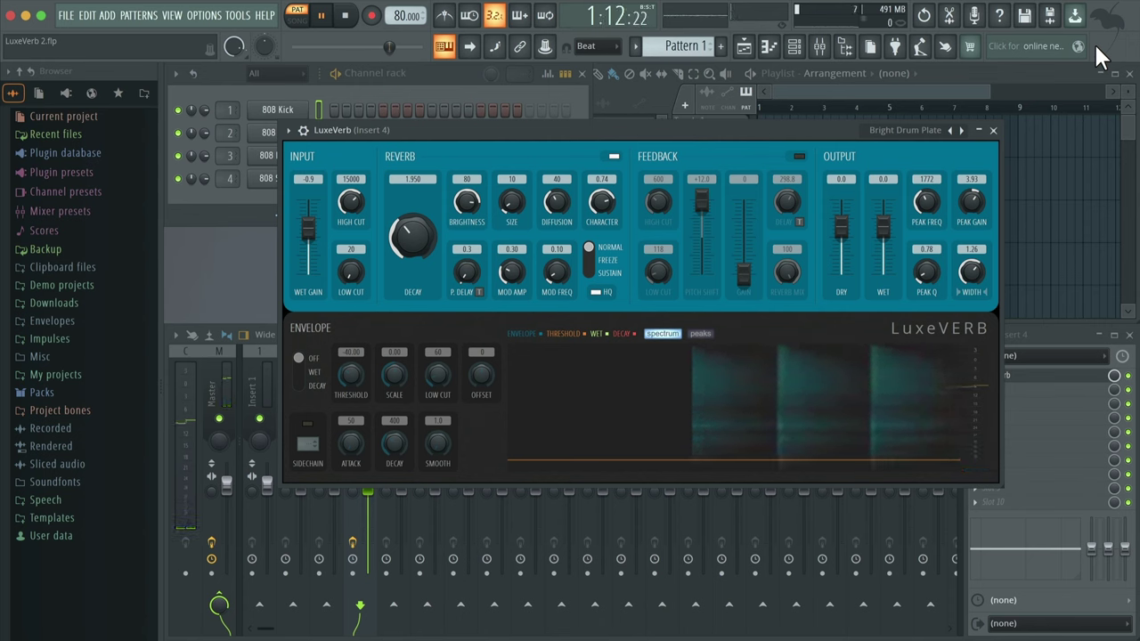
pyautogui.press('space')
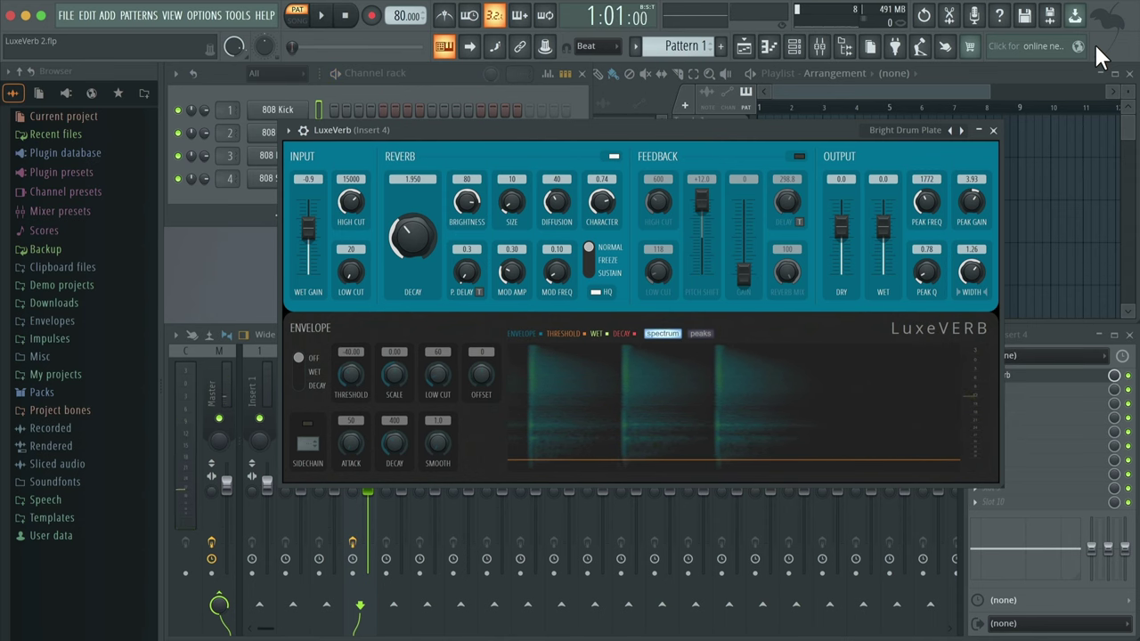
# Switch LuxeVerb to the Dark Plate preset and play the pattern through it
pyautogui.click(926, 131)
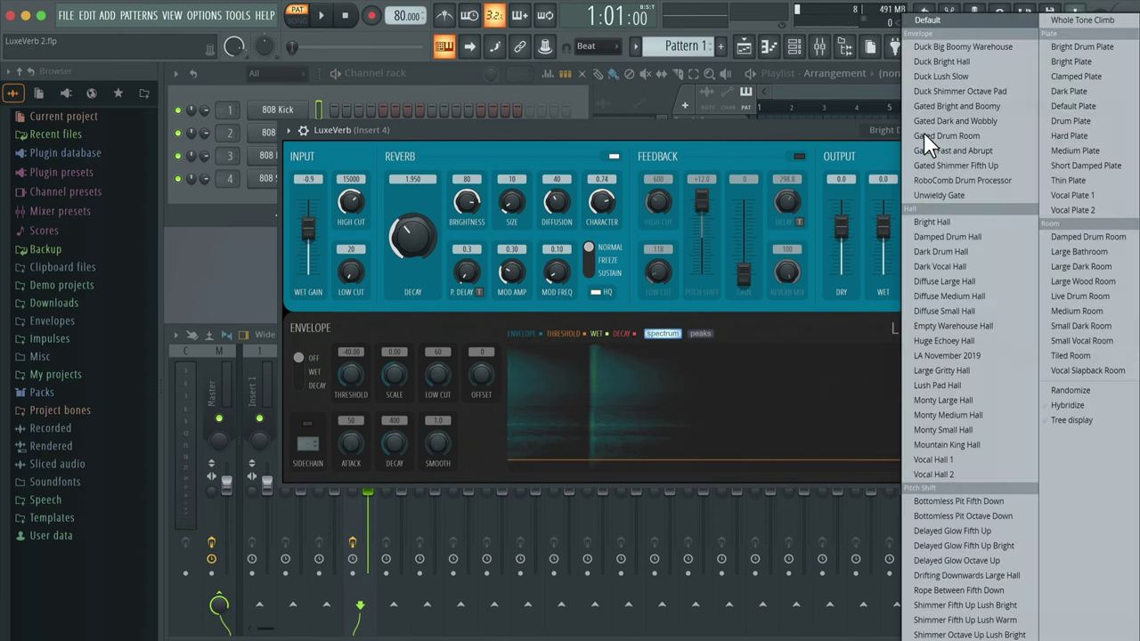
pyautogui.click(1070, 90)
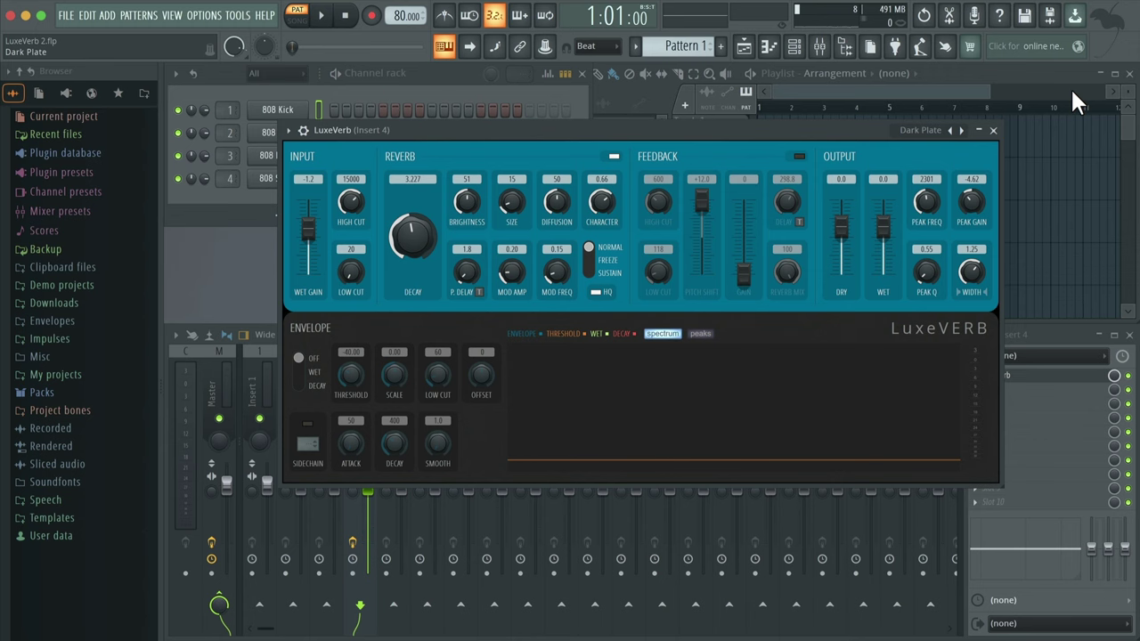
pyautogui.press('space')
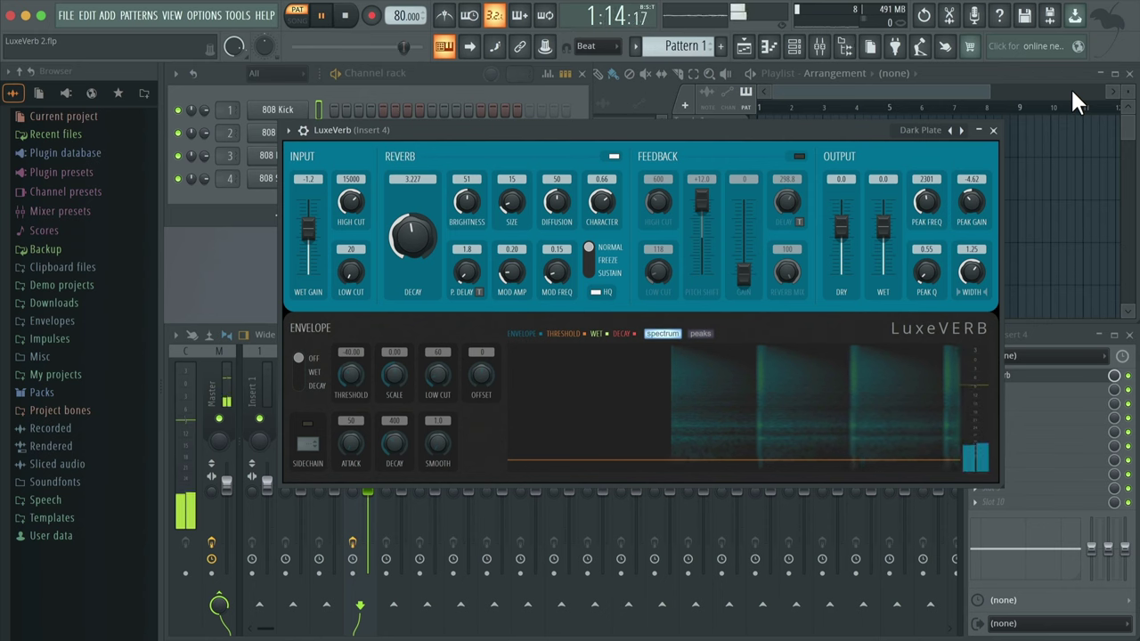
pyautogui.press('space')
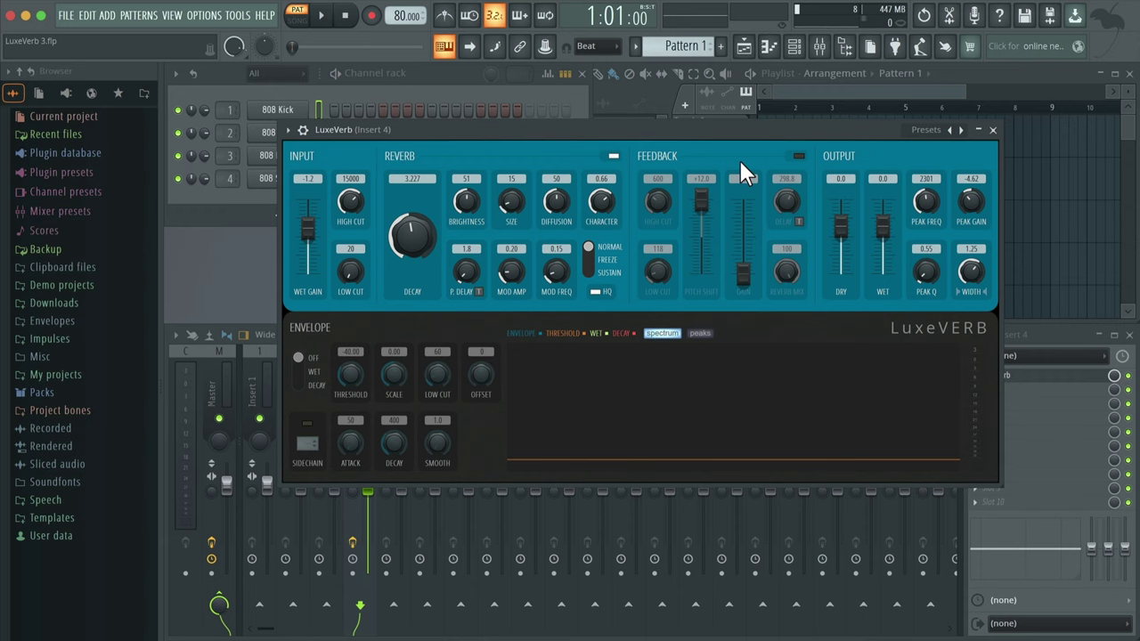
# Load and audition the envelope preset Gated Fast and Abrupt, and lower the dry output level to -60 dB
pyautogui.click(928, 129)
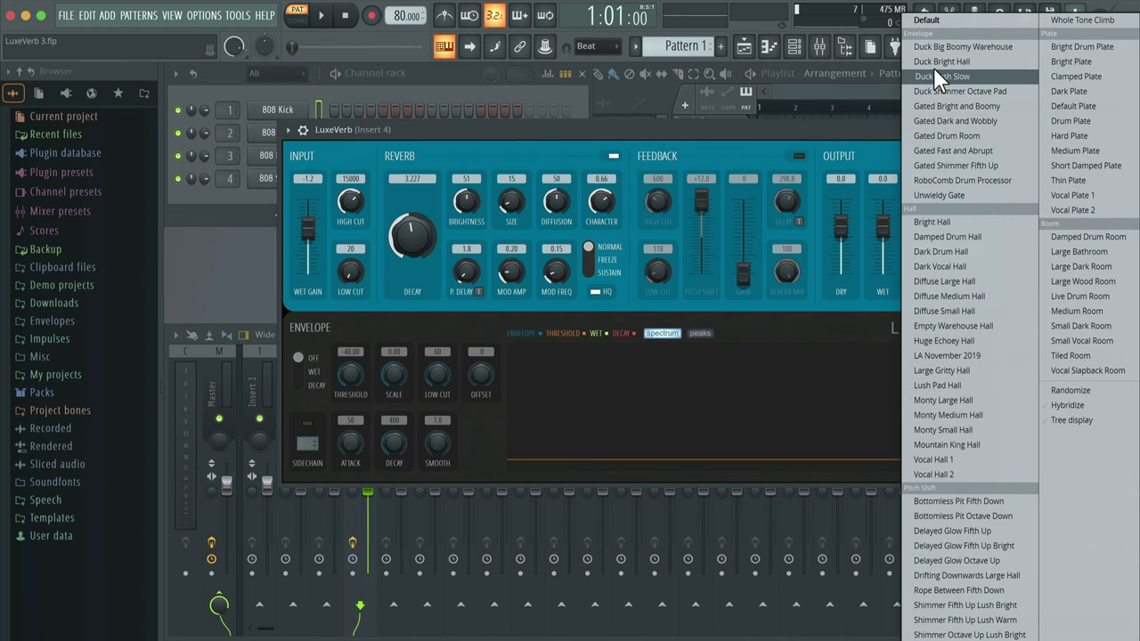
pyautogui.click(984, 149)
pyautogui.press('space')
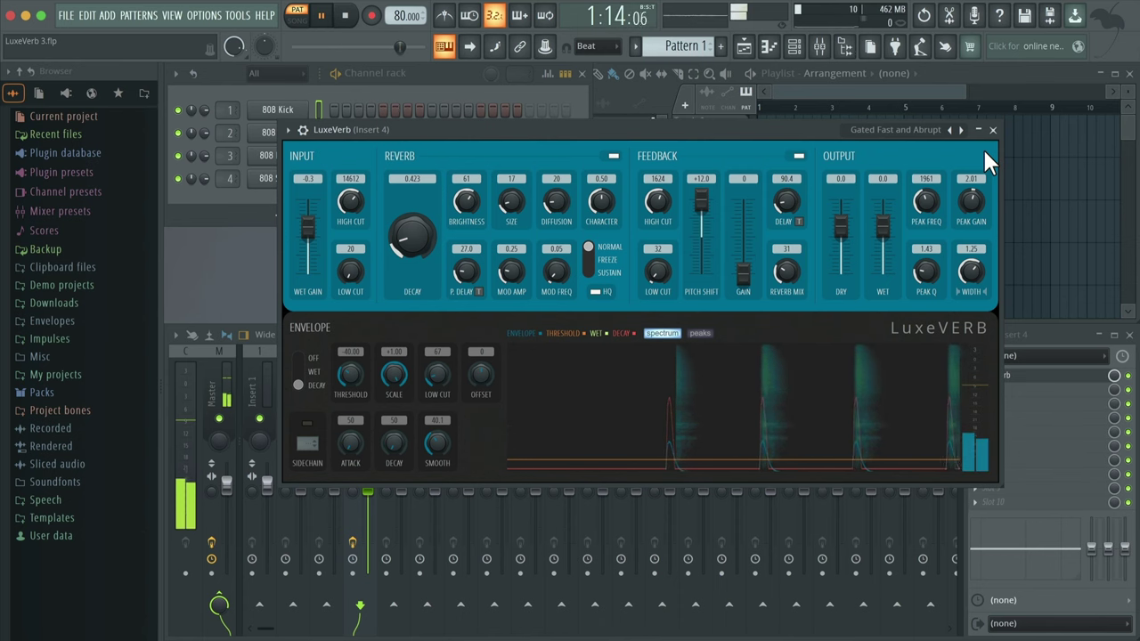
pyautogui.press('space')
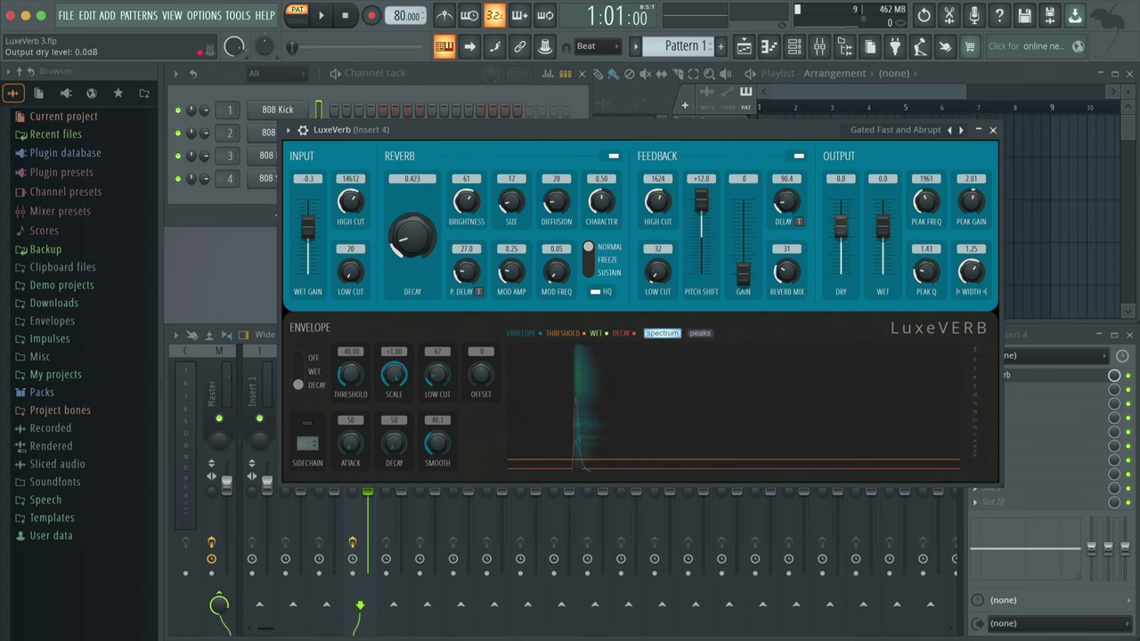
pyautogui.moveTo(841, 229); pyautogui.dragTo(847, 278)
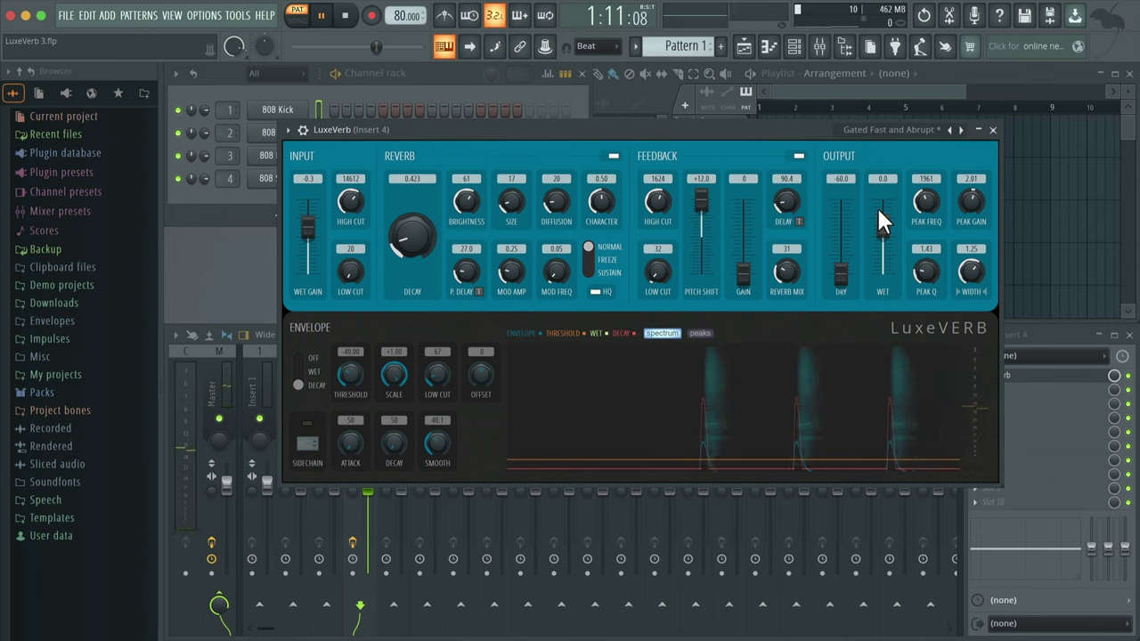
# Stop the pattern playback and reset LuxeVerb's dry output level to 0.0 dB
pyautogui.press('space')
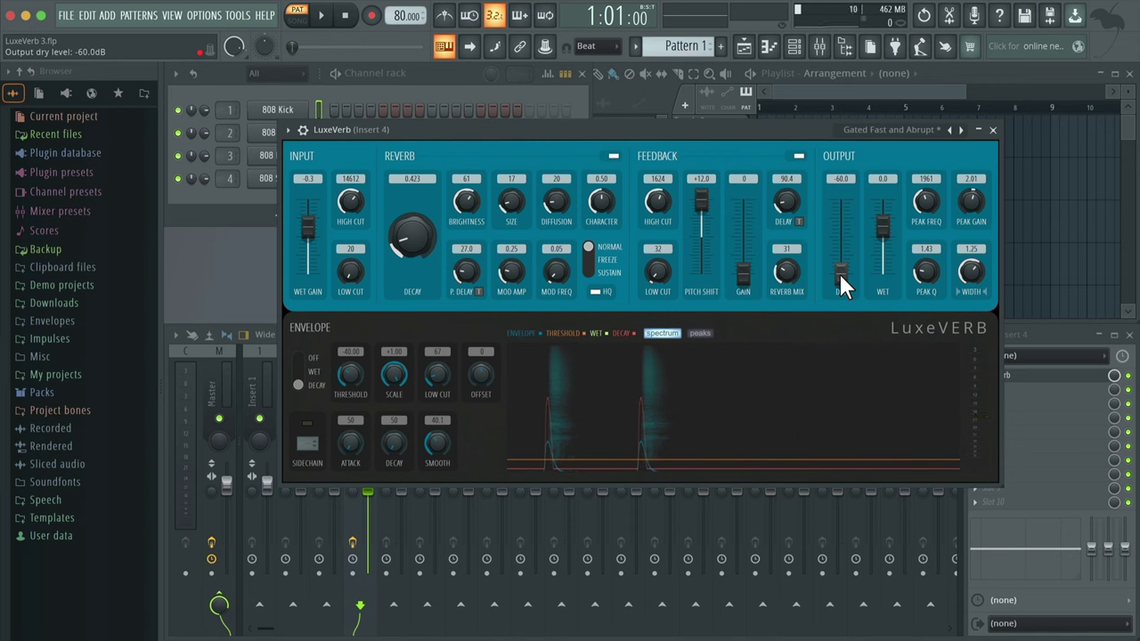
pyautogui.keyDown('alt'); pyautogui.click(839, 276); pyautogui.keyUp('alt')
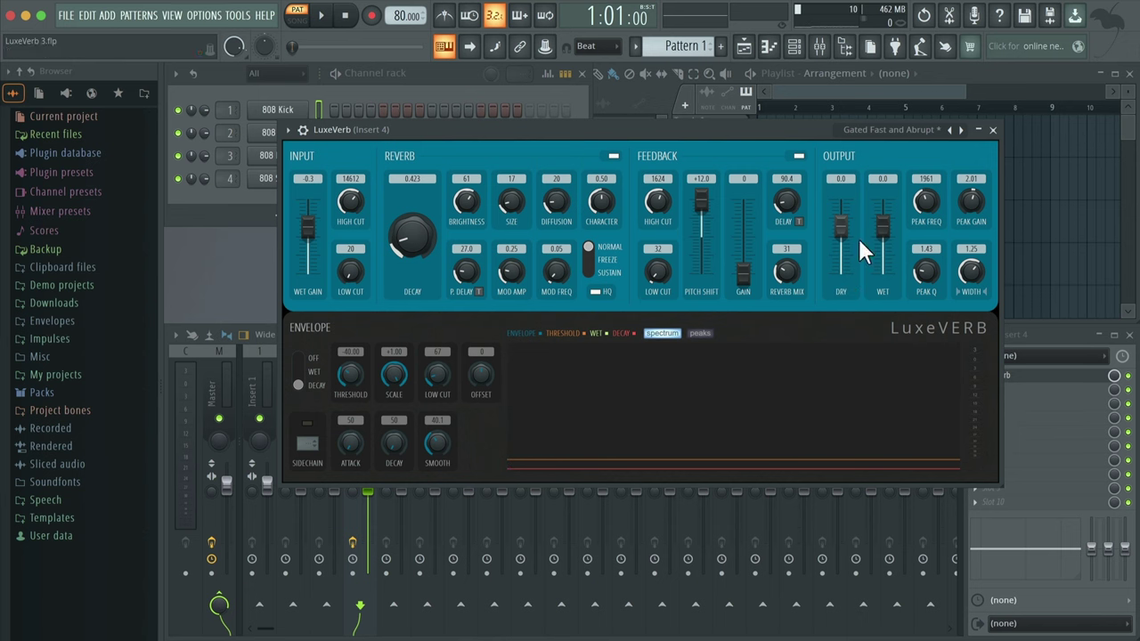
# Load the Gated Bright and Boomy envelope preset in LuxeVerb and audition it twice on the pattern
pyautogui.click(891, 130)
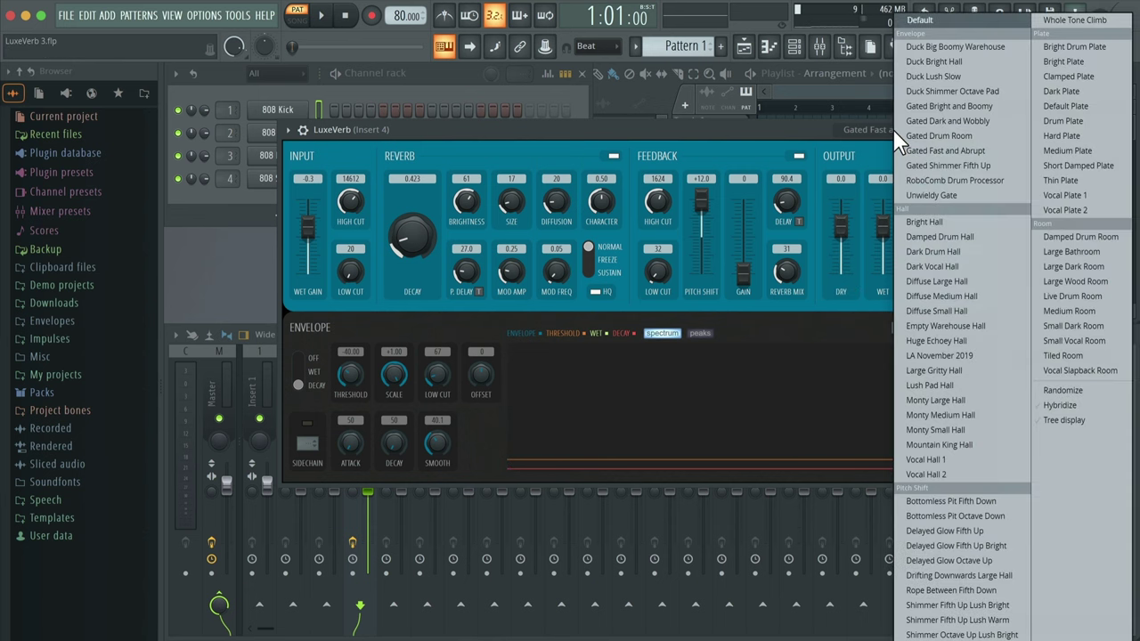
pyautogui.click(931, 106)
pyautogui.press('space')
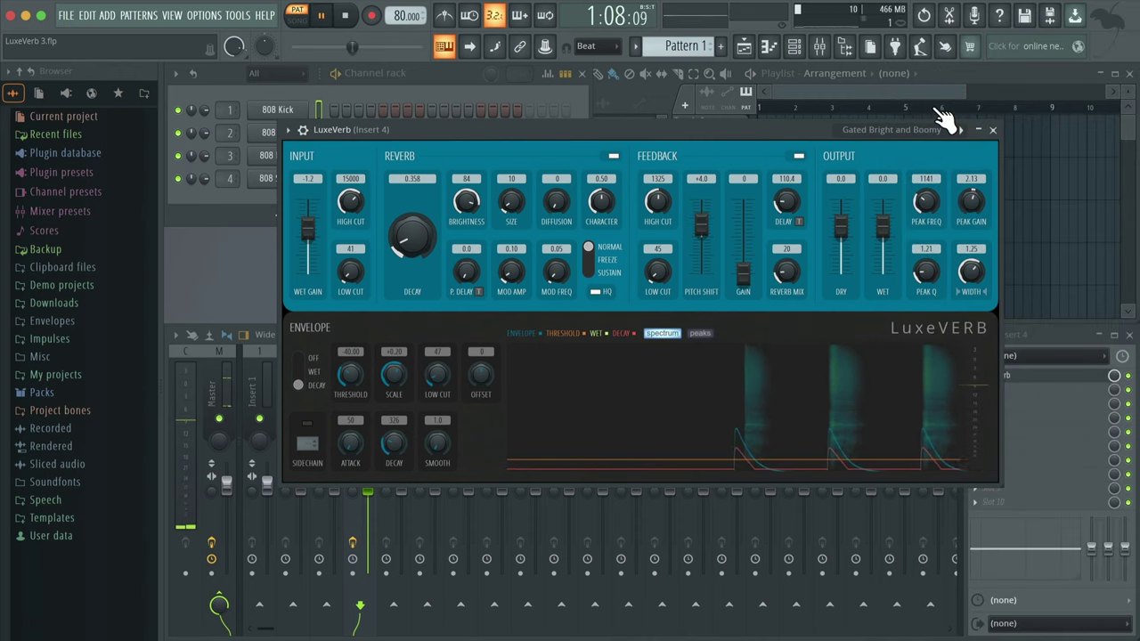
pyautogui.press('space')
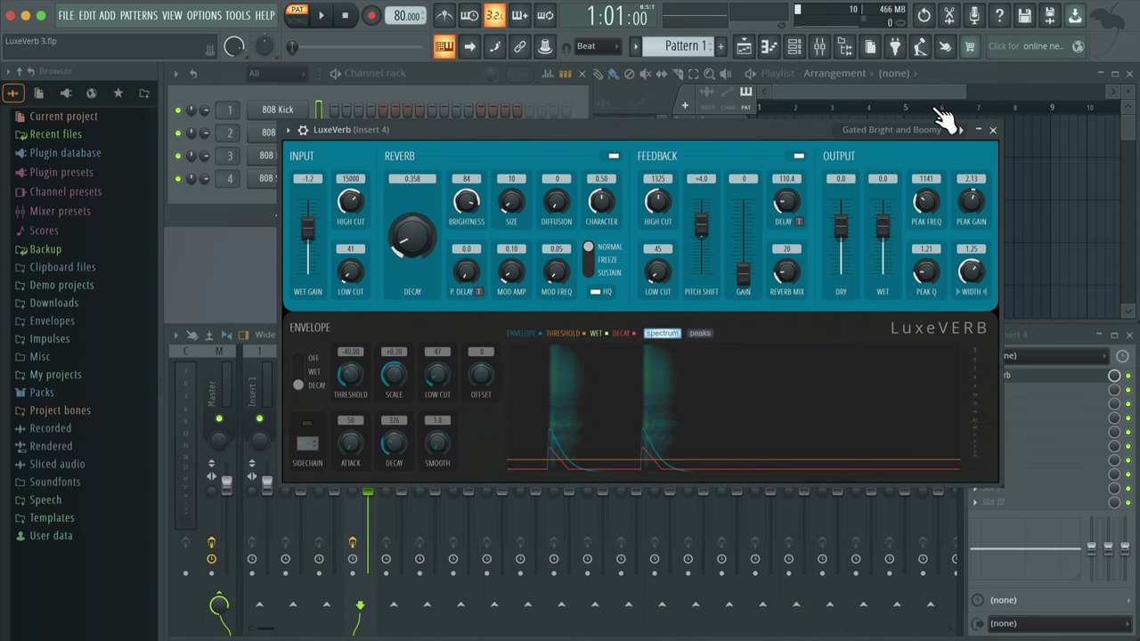
pyautogui.press('space')
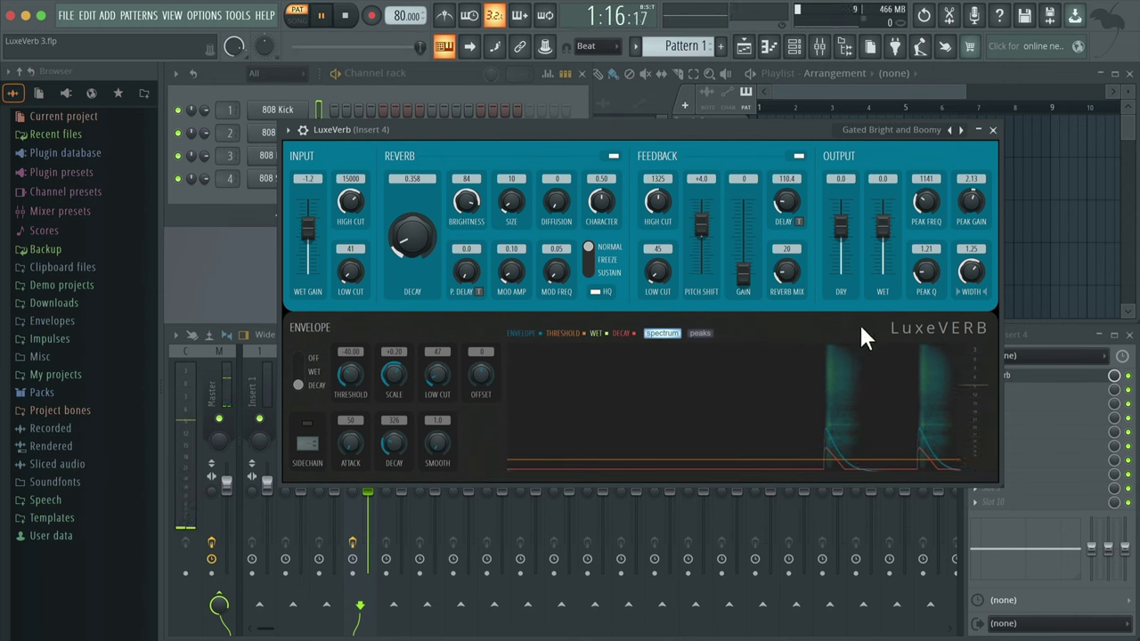
pyautogui.press('space')
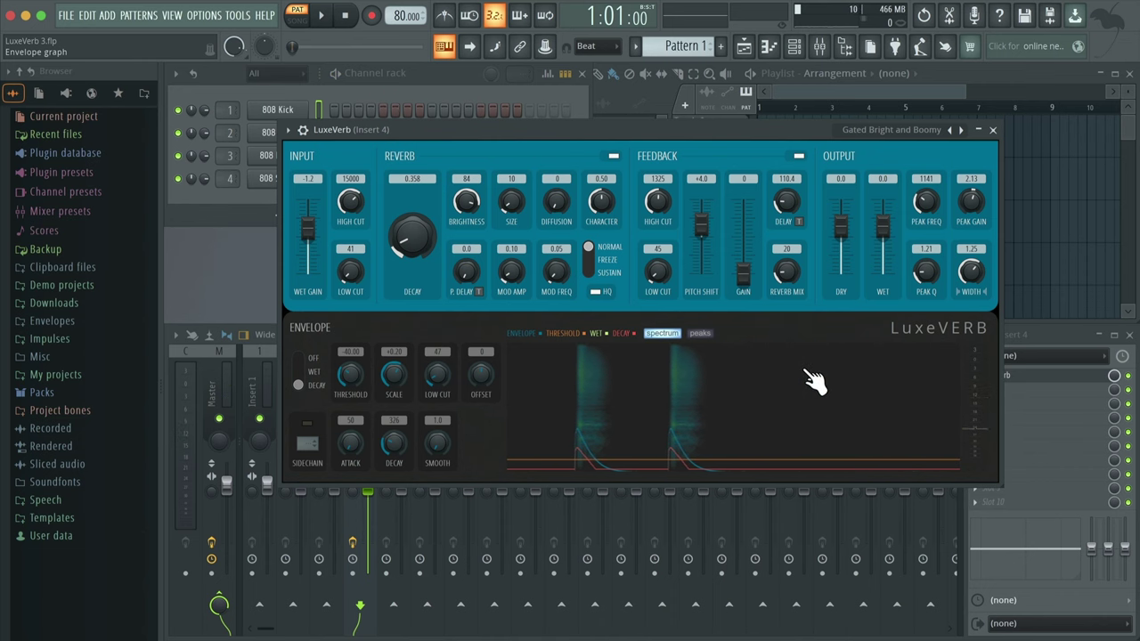
# Open LuxeVerb's preset list
pyautogui.click(871, 130)
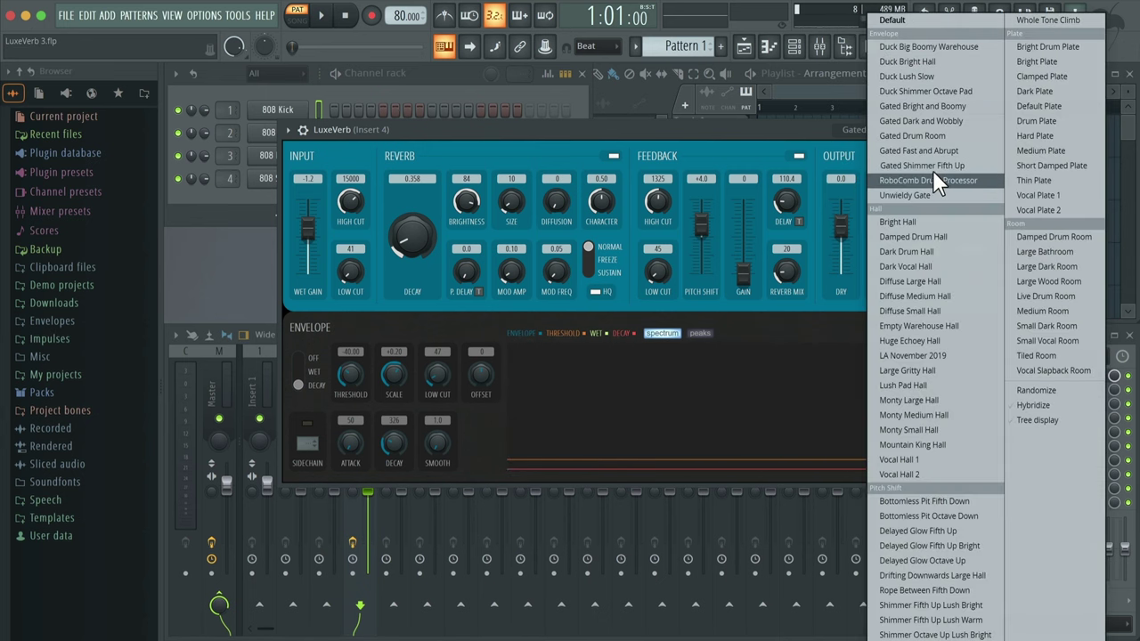